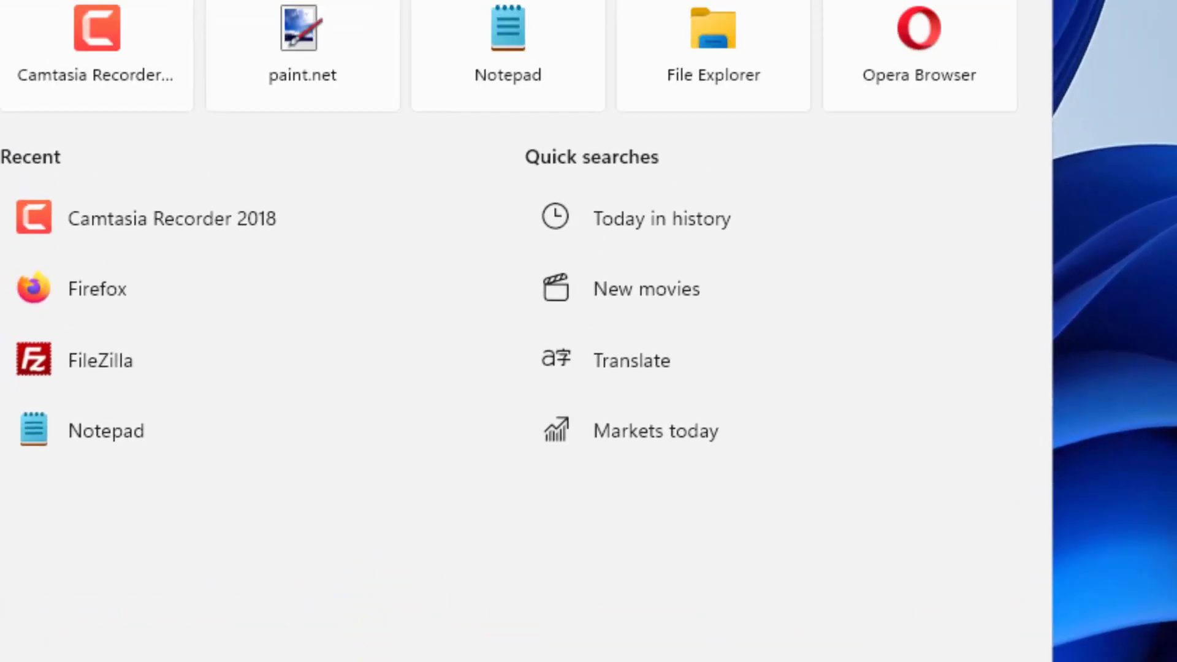
- Search for 'device manager' and launch Device Manager from the results
text(device man)
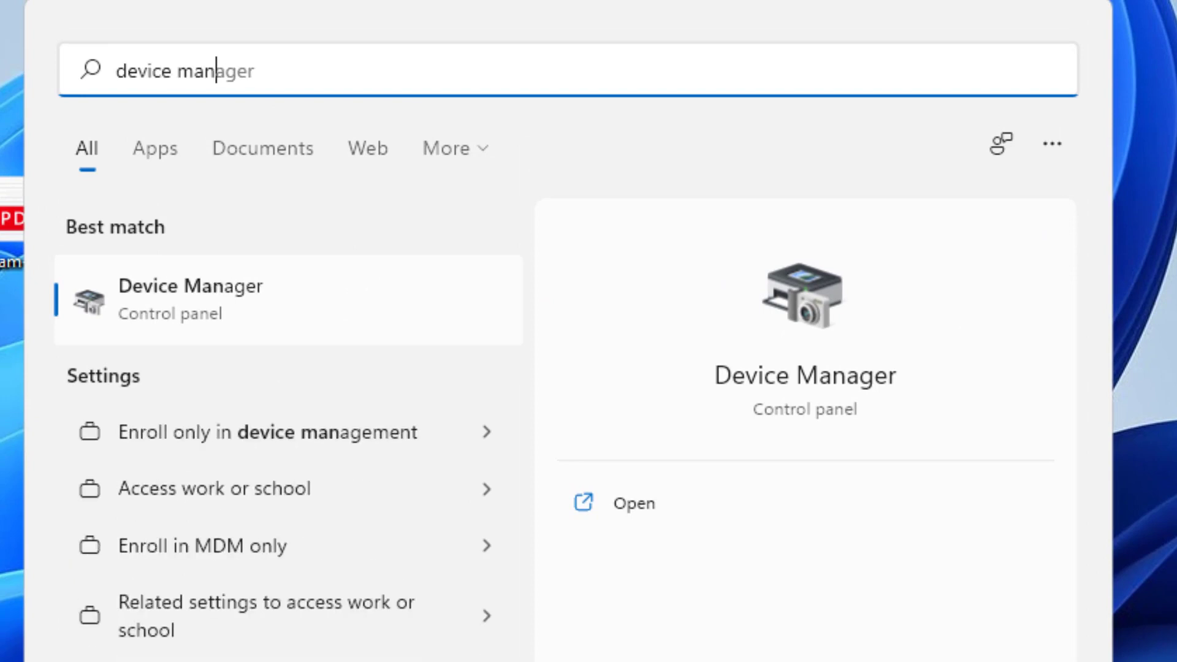
text(ager)
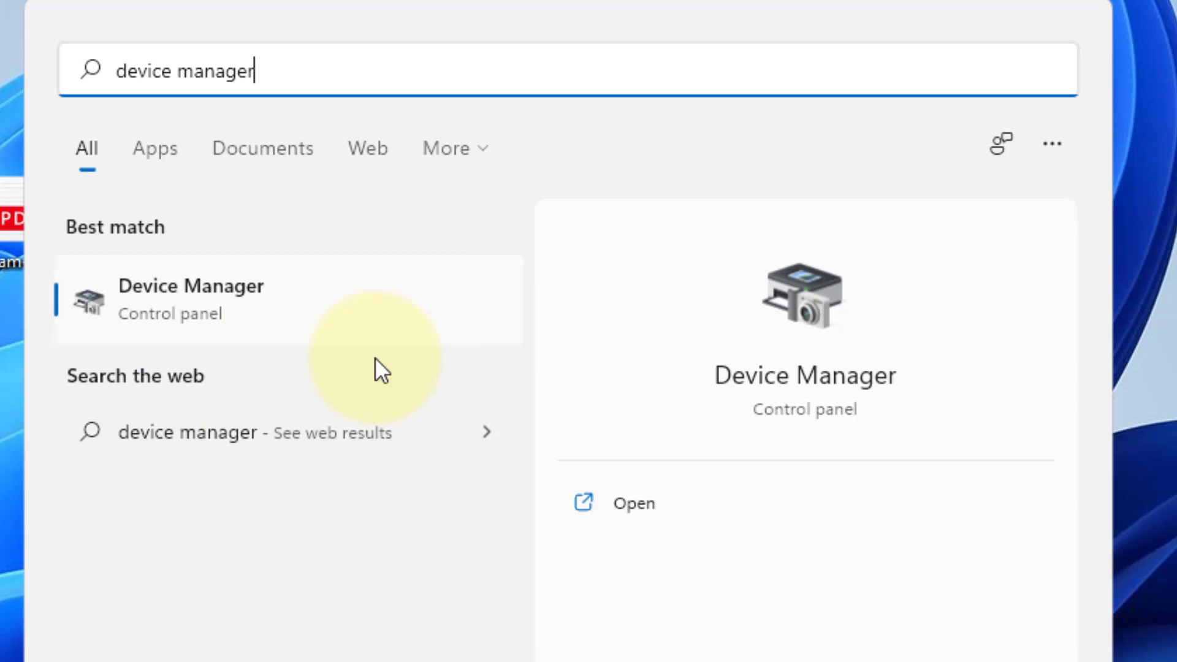
click(255, 322)
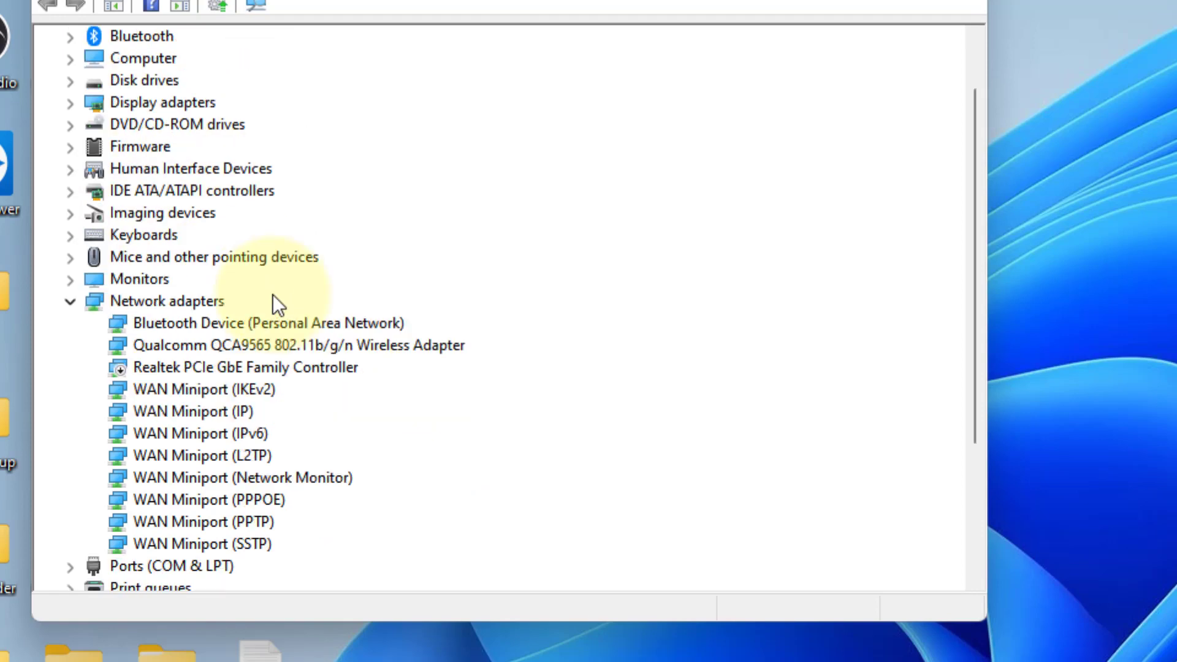
- Expand Network adapters and bring up actions for the Qualcomm QCA9565 wireless adapter
scroll(273, 294, down, 1)
double_click(144, 235)
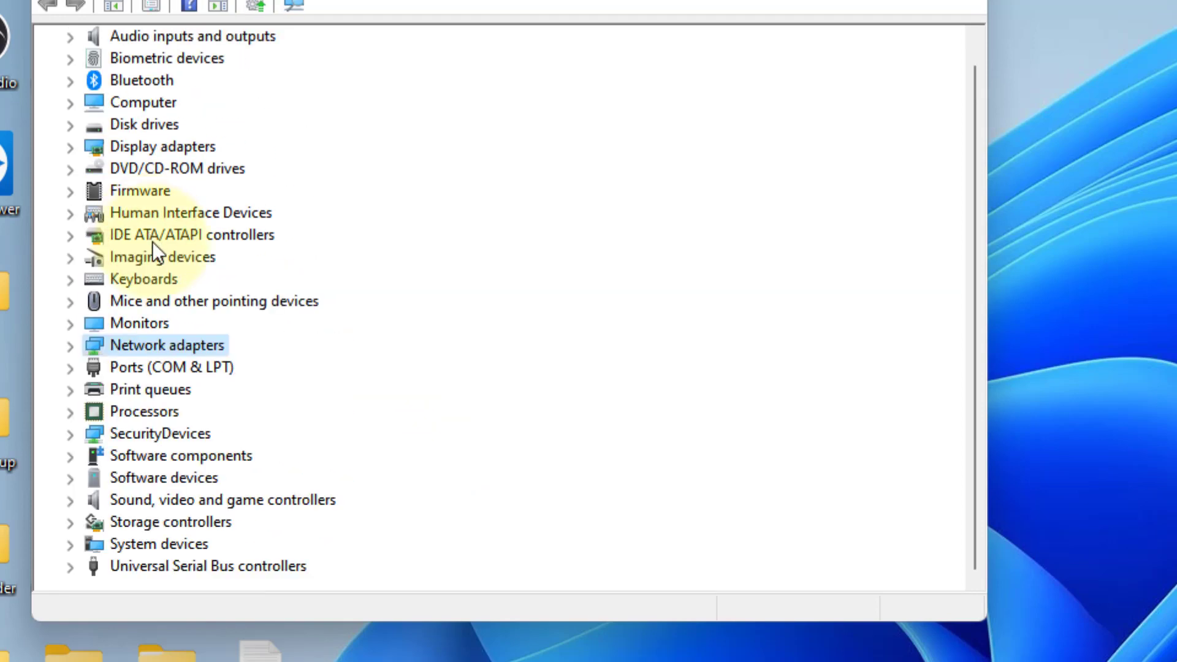
double_click(167, 346)
scroll(267, 334, down, 2)
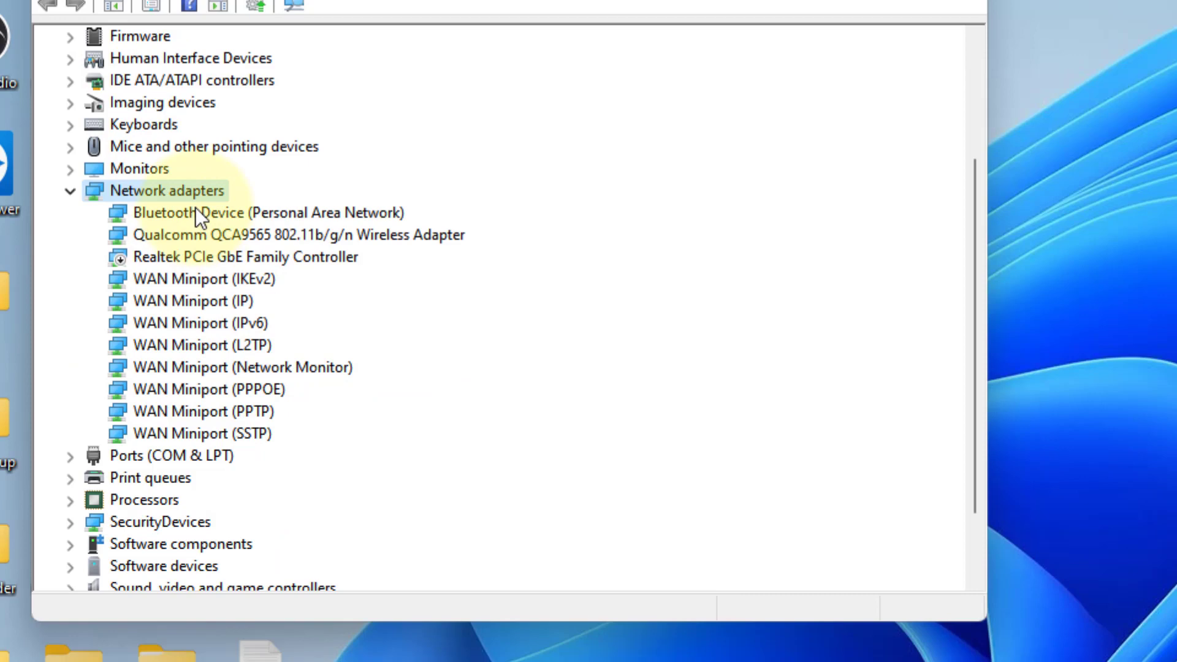
click(216, 235)
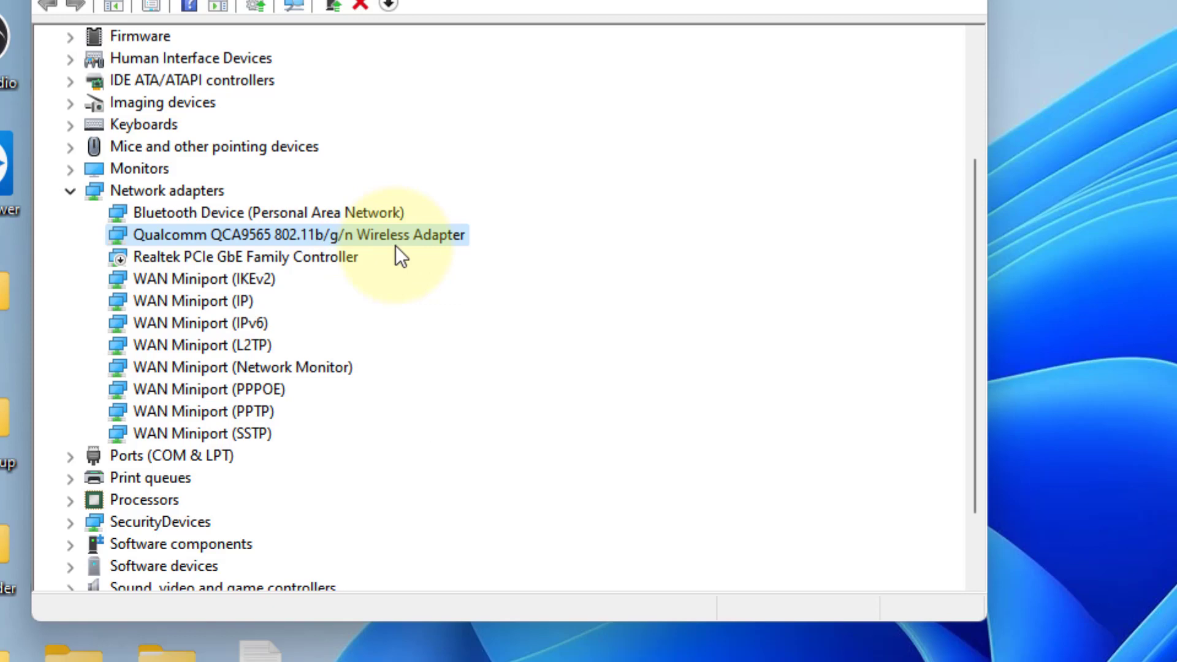
right_click(399, 239)
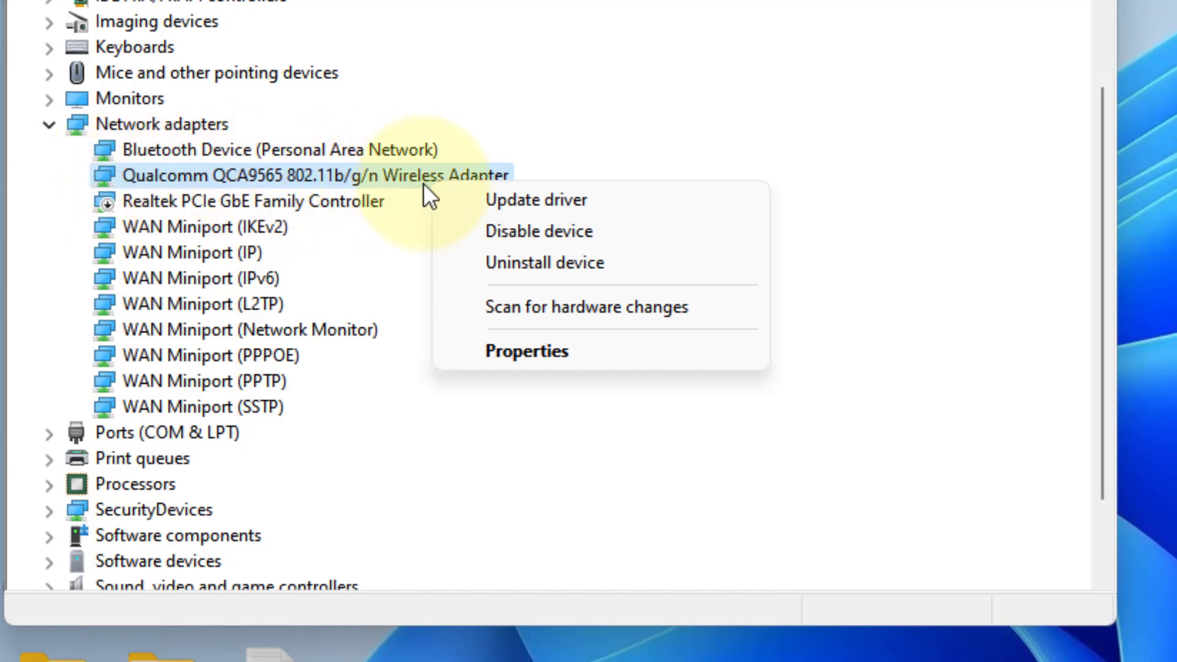
- Manually pick and install the Dell Wireless 1707 802.11b/g/n (2.4GHZ) driver for the adapter
click(563, 201)
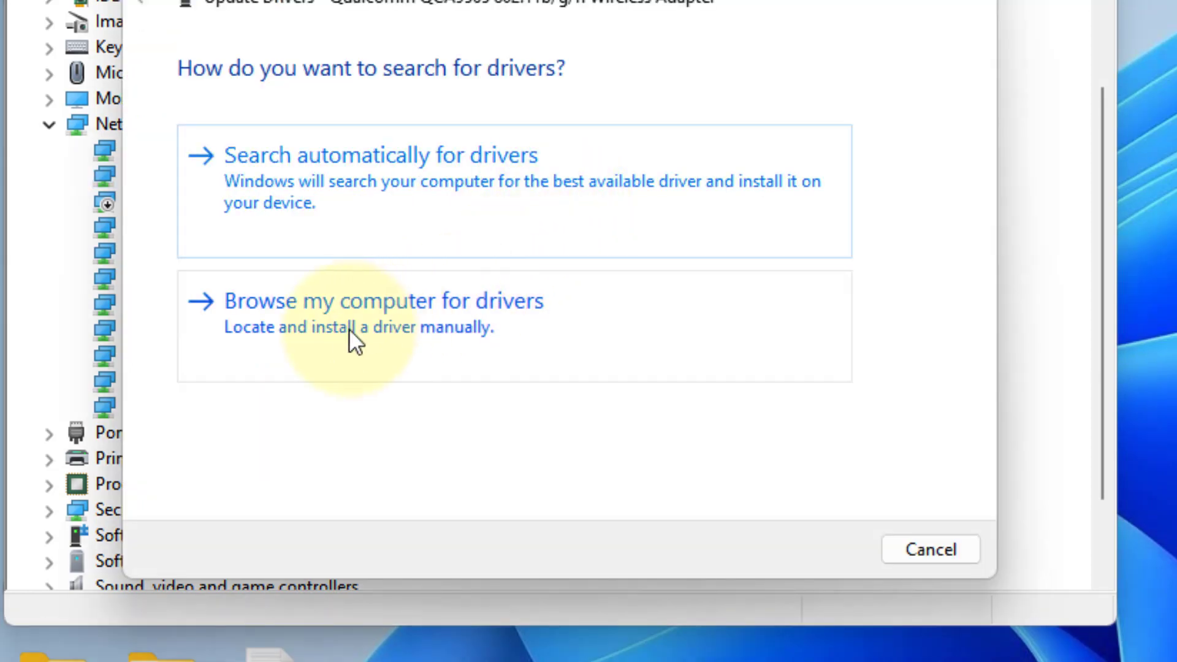
click(536, 325)
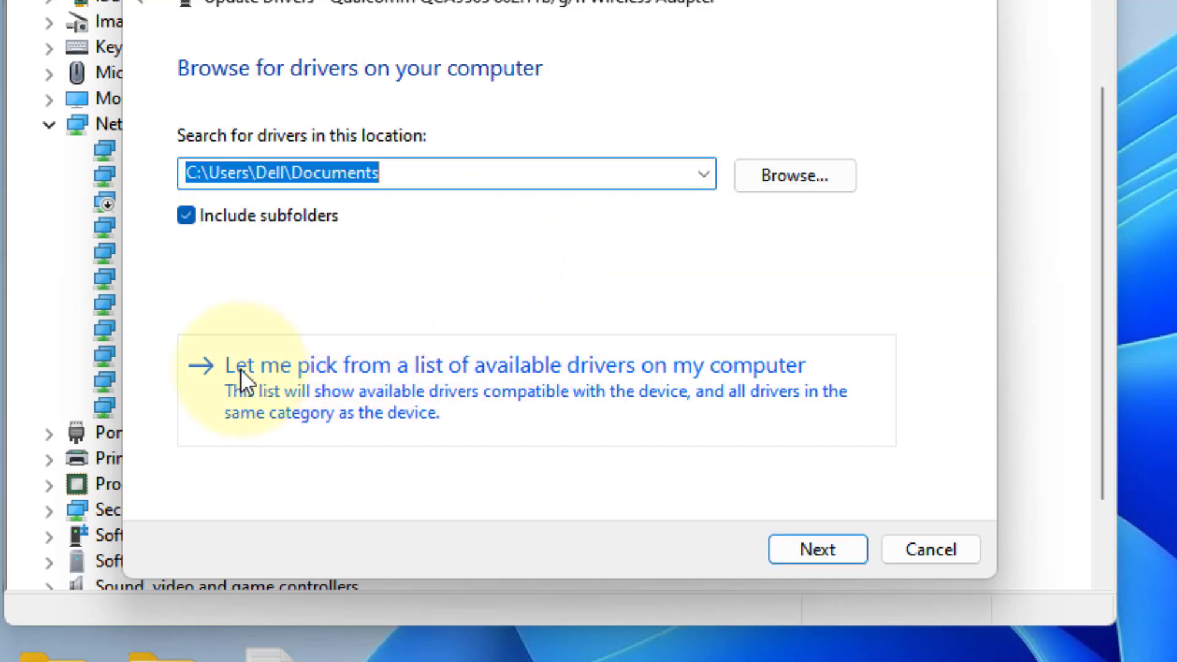
click(637, 408)
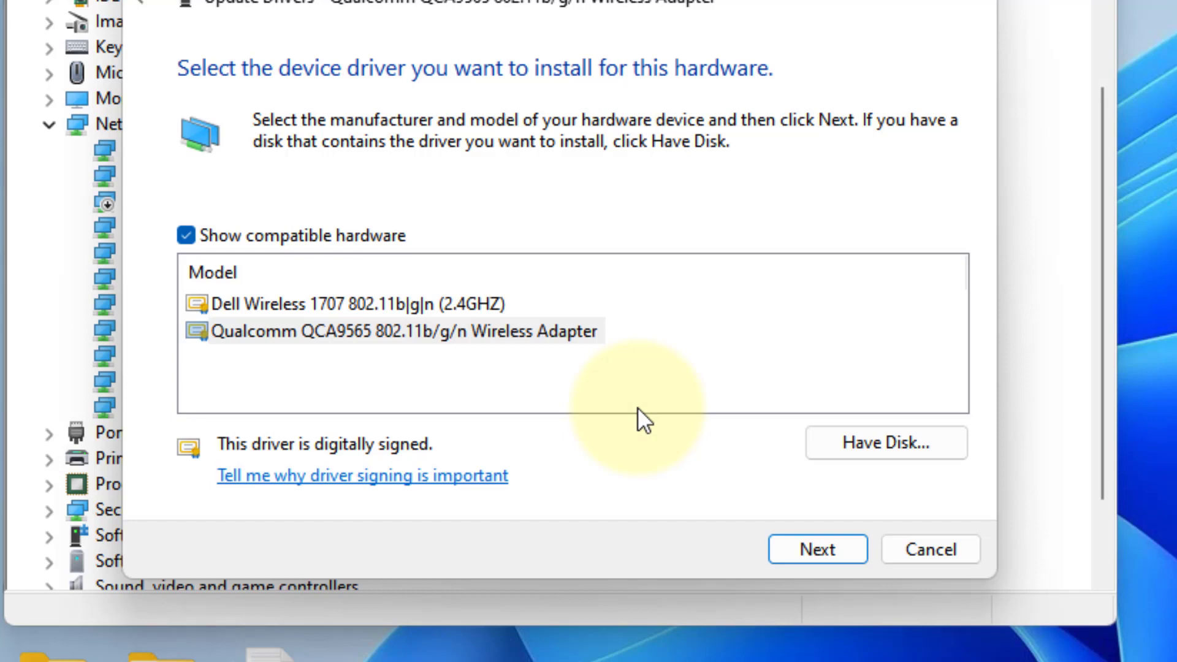
click(473, 353)
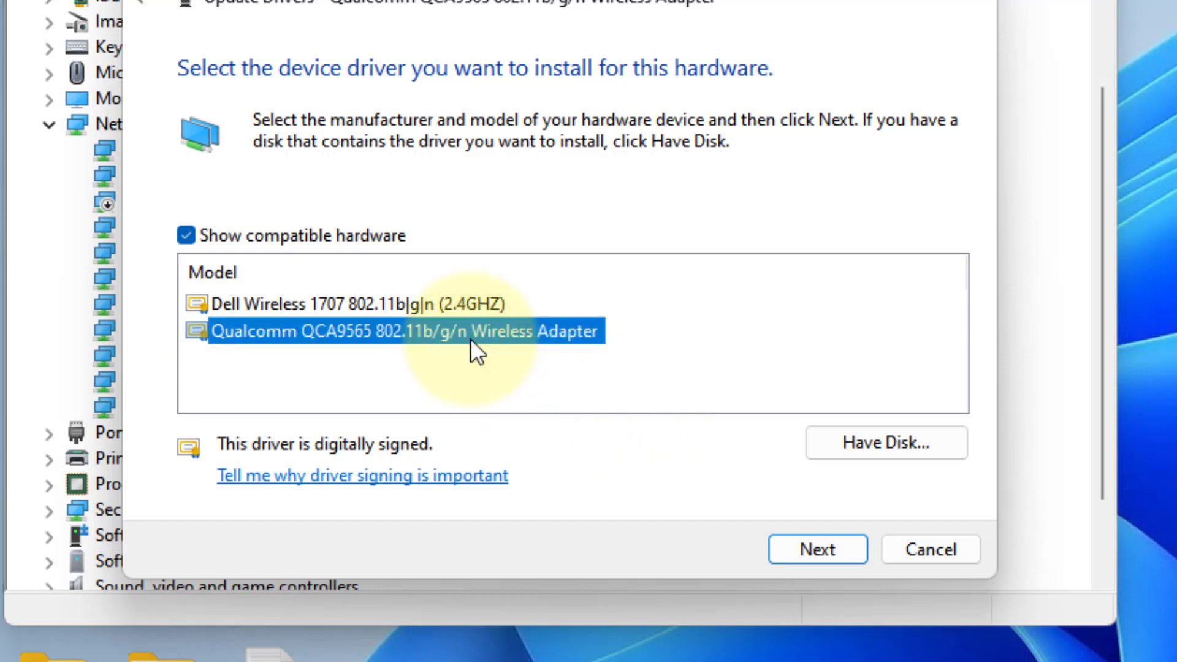
click(412, 308)
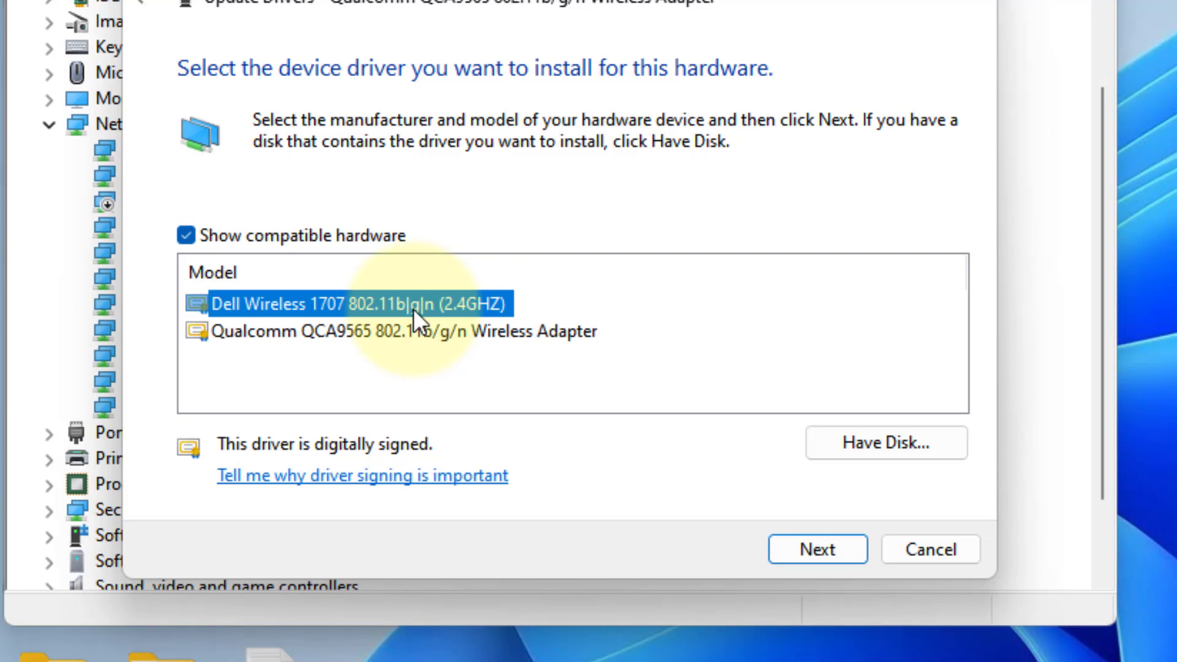
click(776, 547)
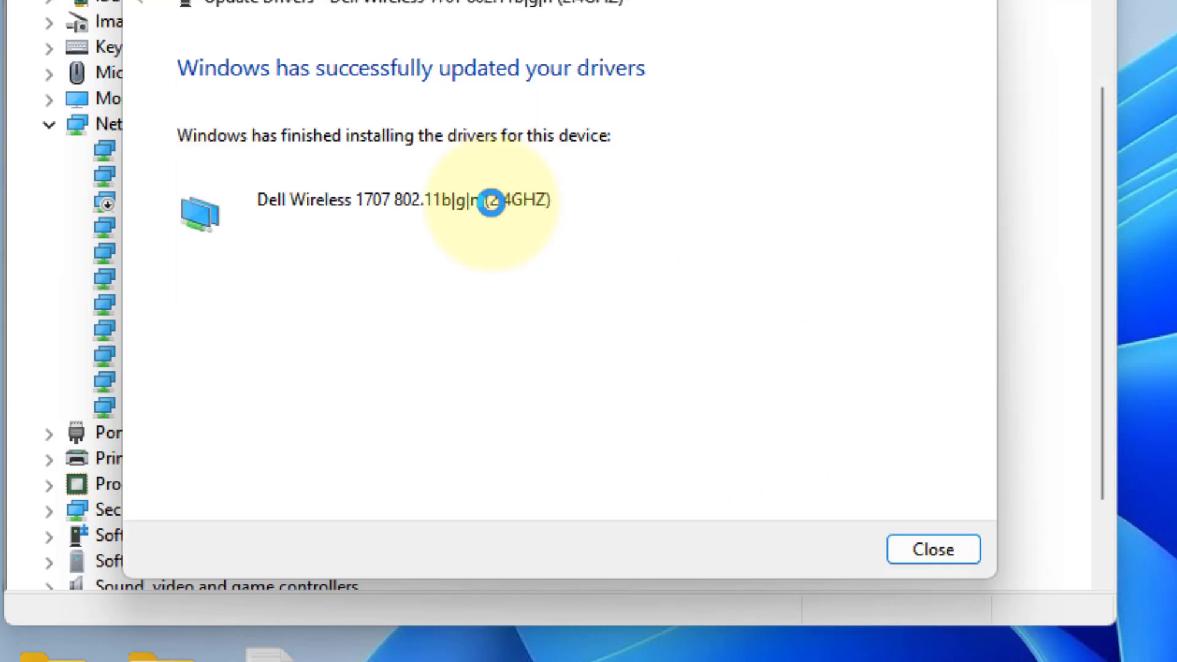
click(921, 545)
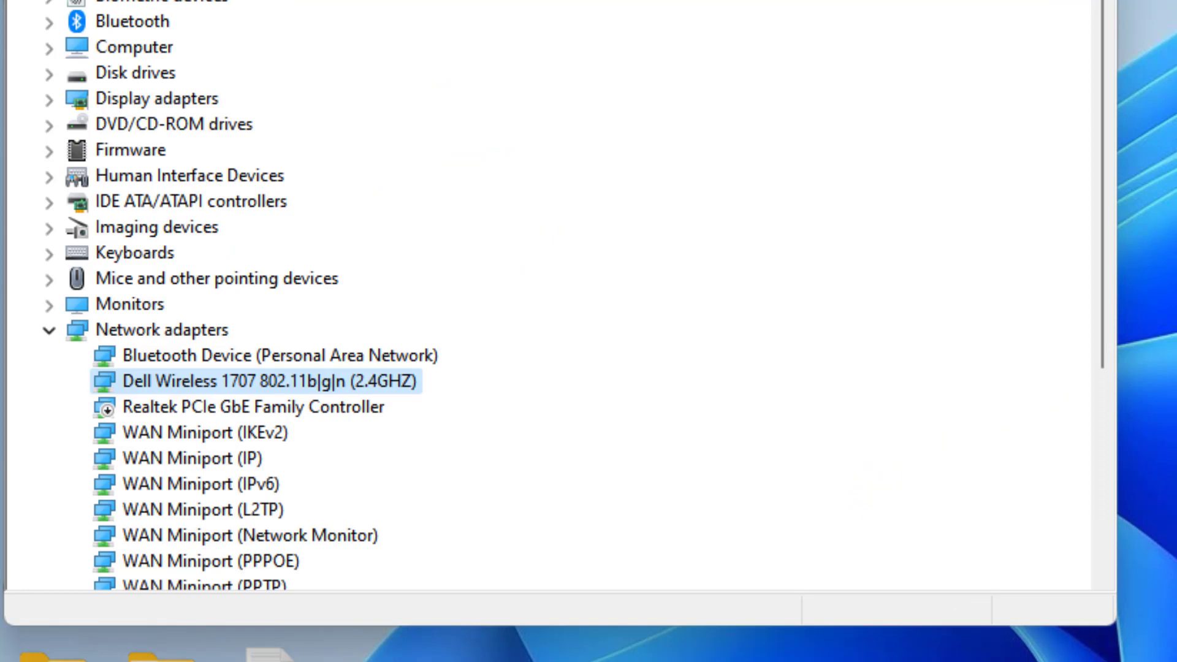
- Uninstall the Dell Wireless 1707 adapter device
right_click(403, 395)
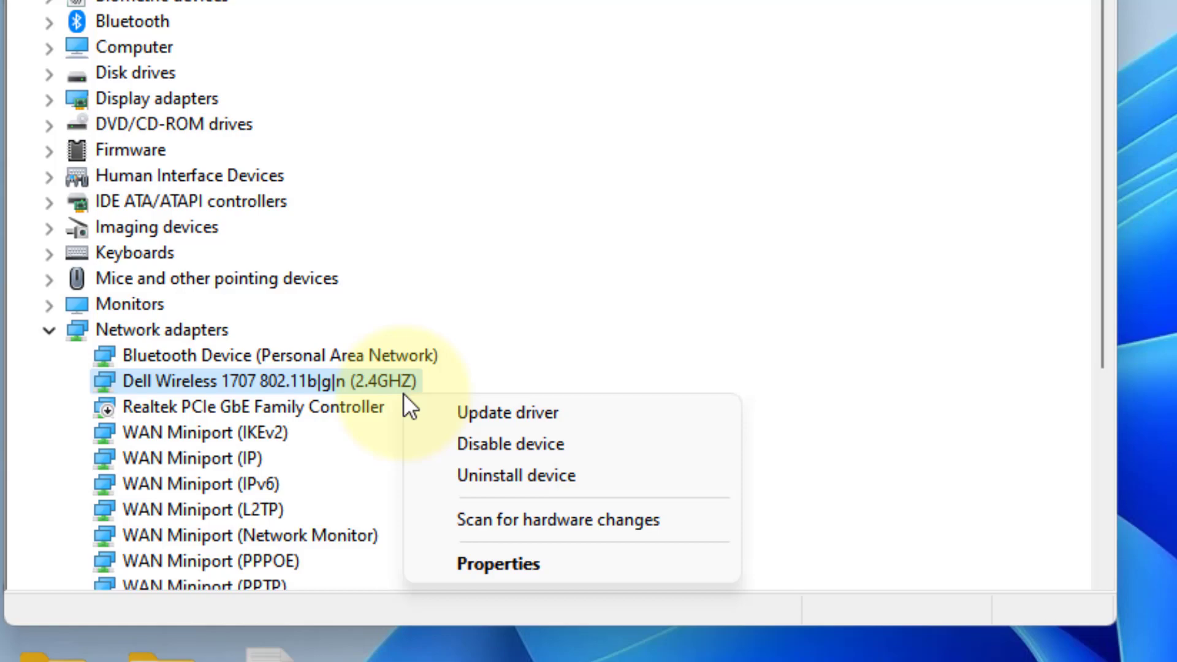
click(559, 481)
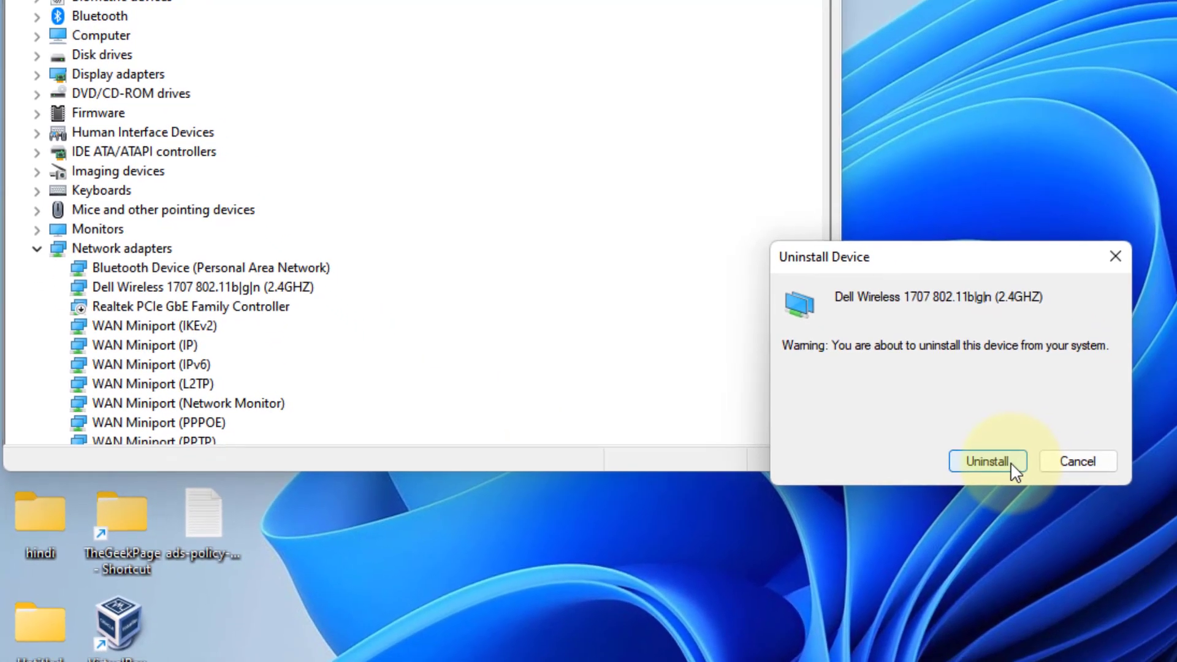
click(1002, 466)
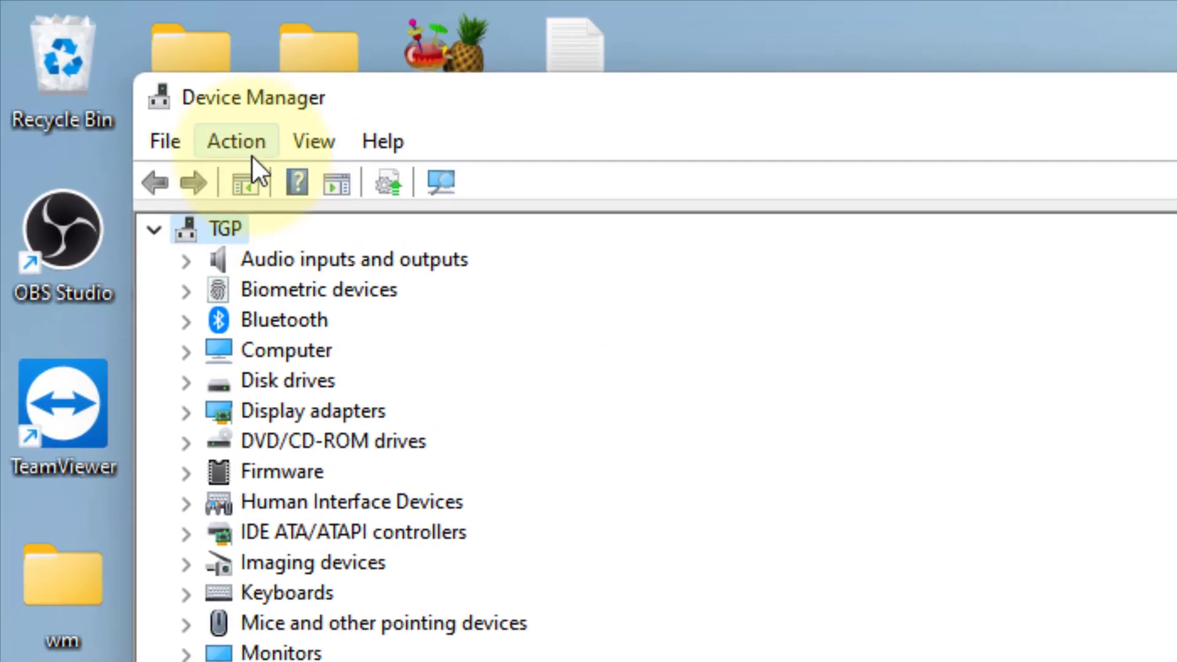
- Scan for hardware changes so the Qualcomm adapter reappears, then close Device Manager
click(250, 150)
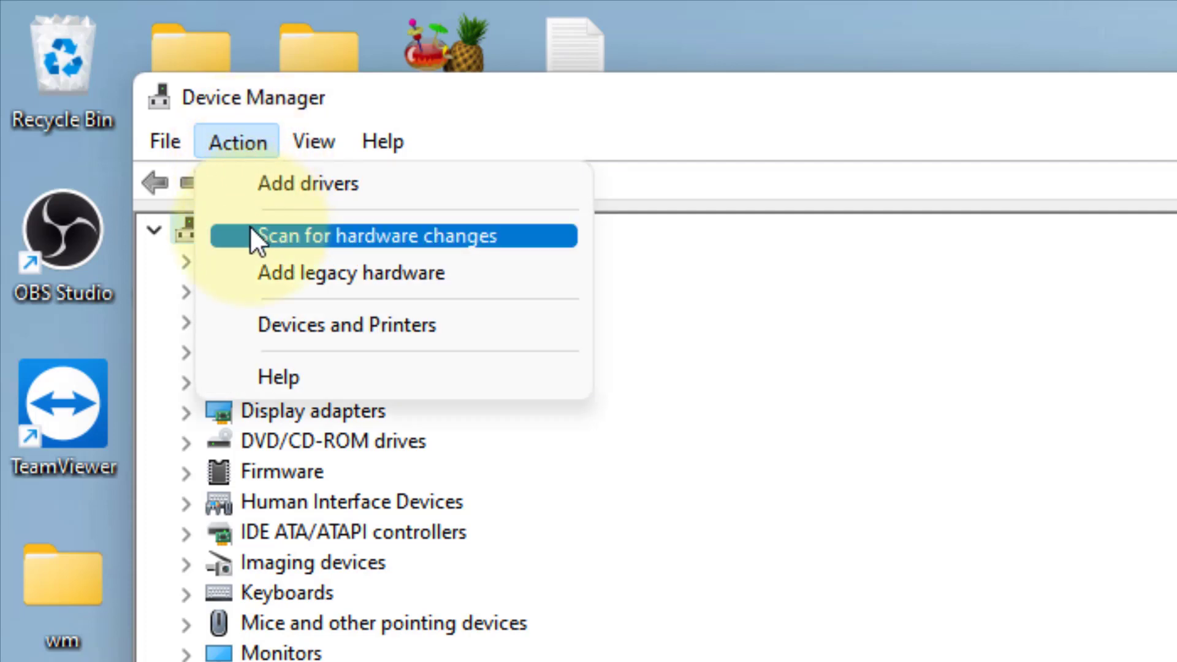
click(467, 237)
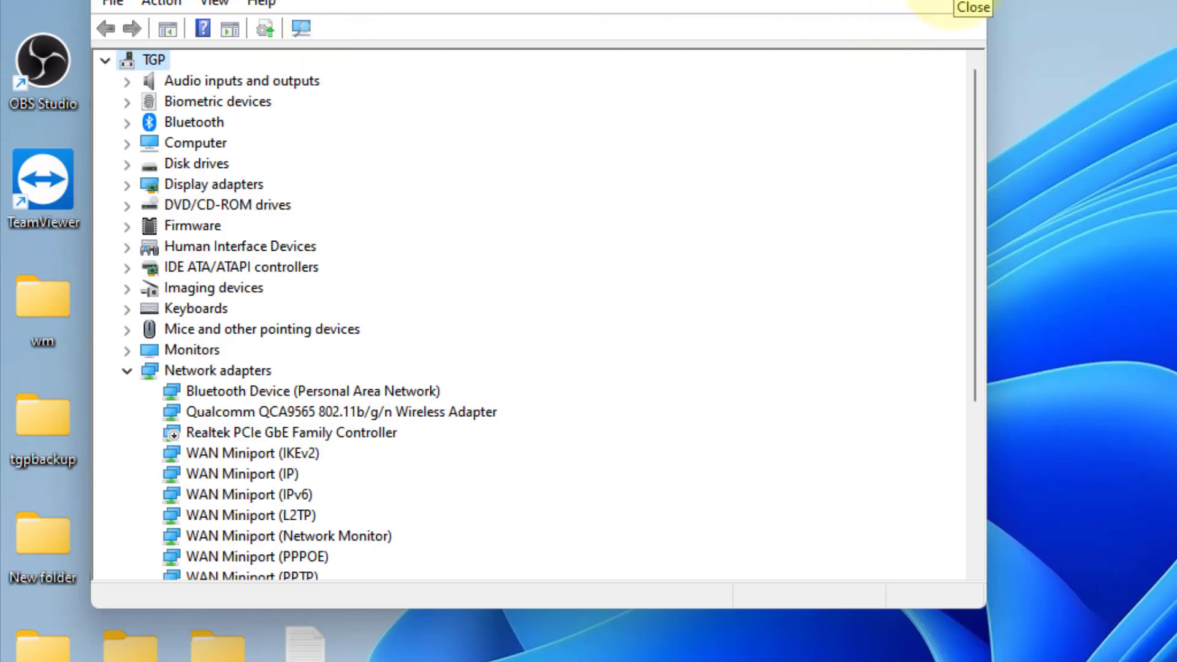
click(951, 3)
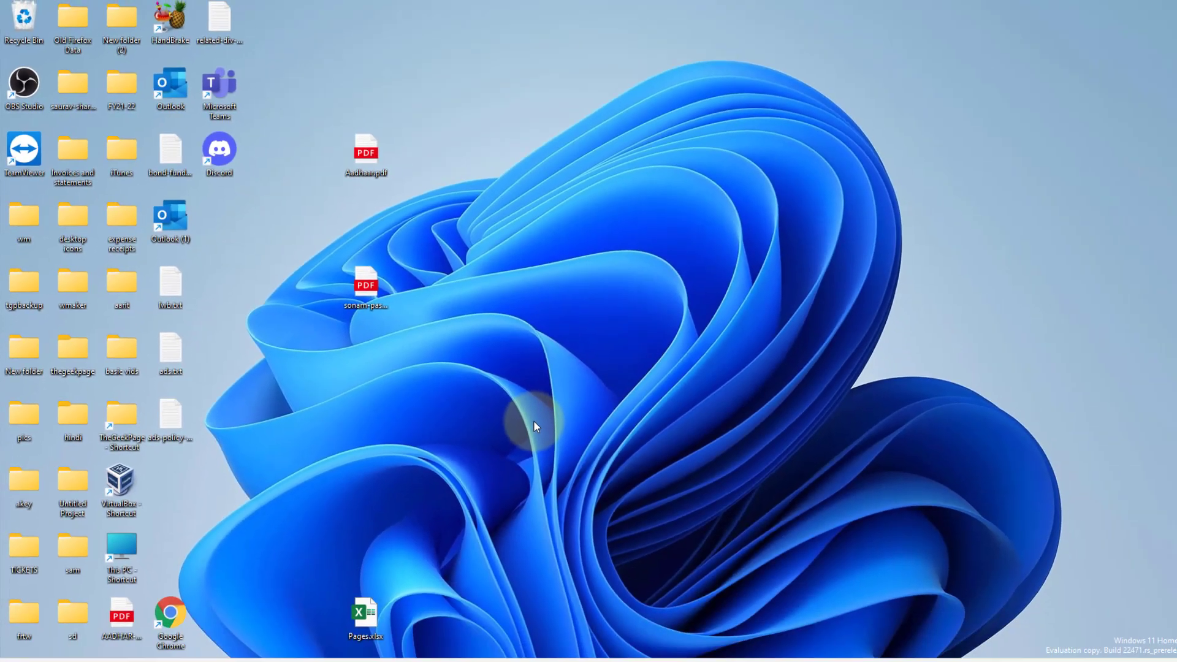
- Search for 'services' and launch the Services console
key(super)
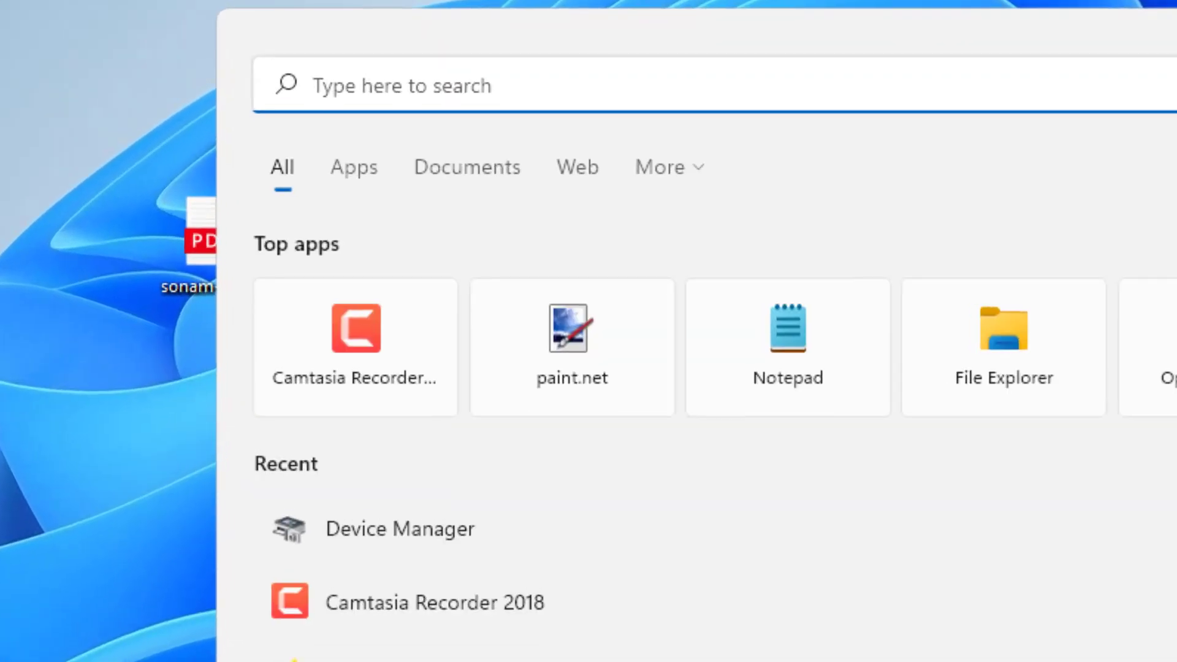
text(services)
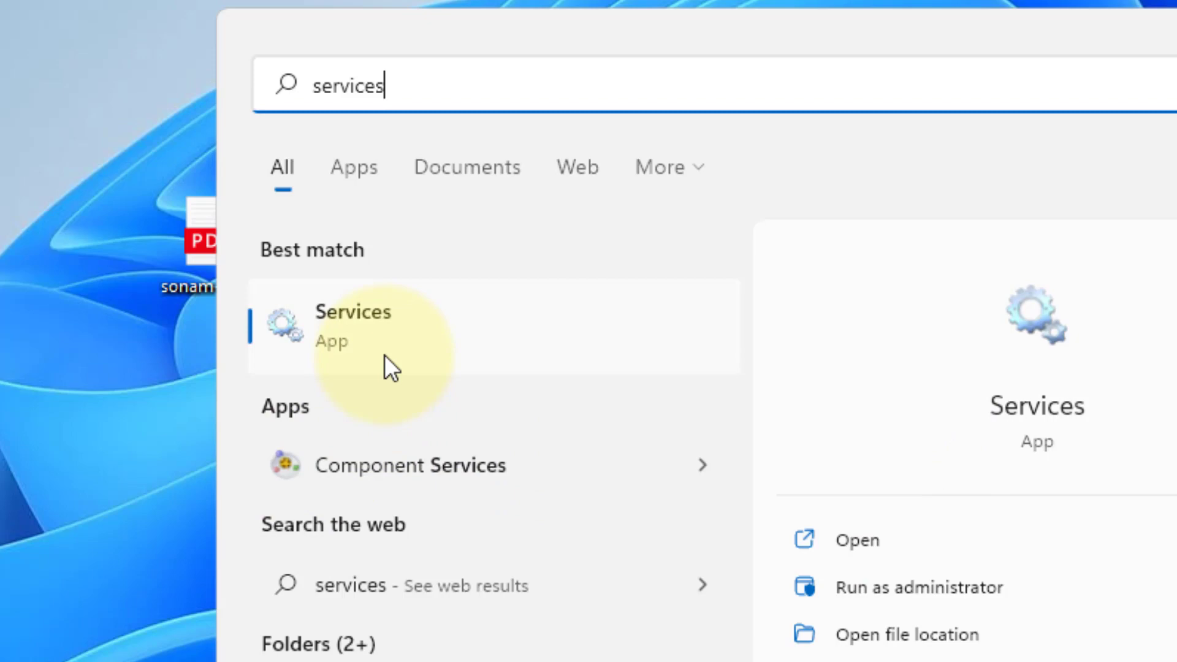
click(385, 356)
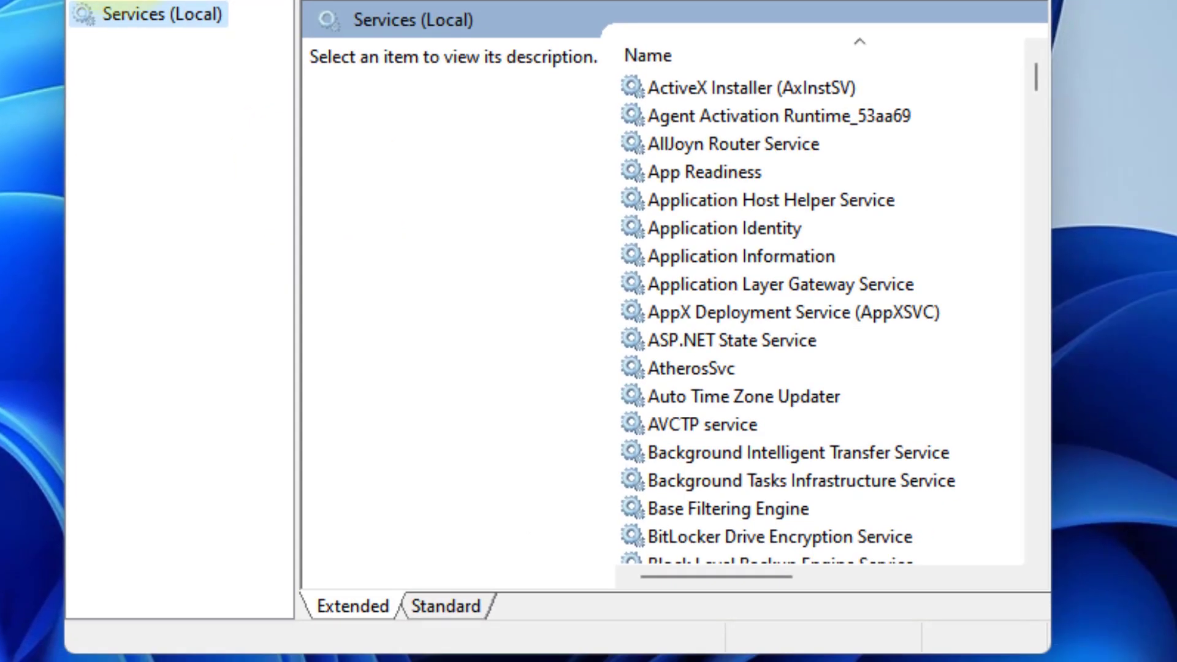
- Set WLAN AutoConfig's startup type to Automatic, apply it, and close Services
click(697, 281)
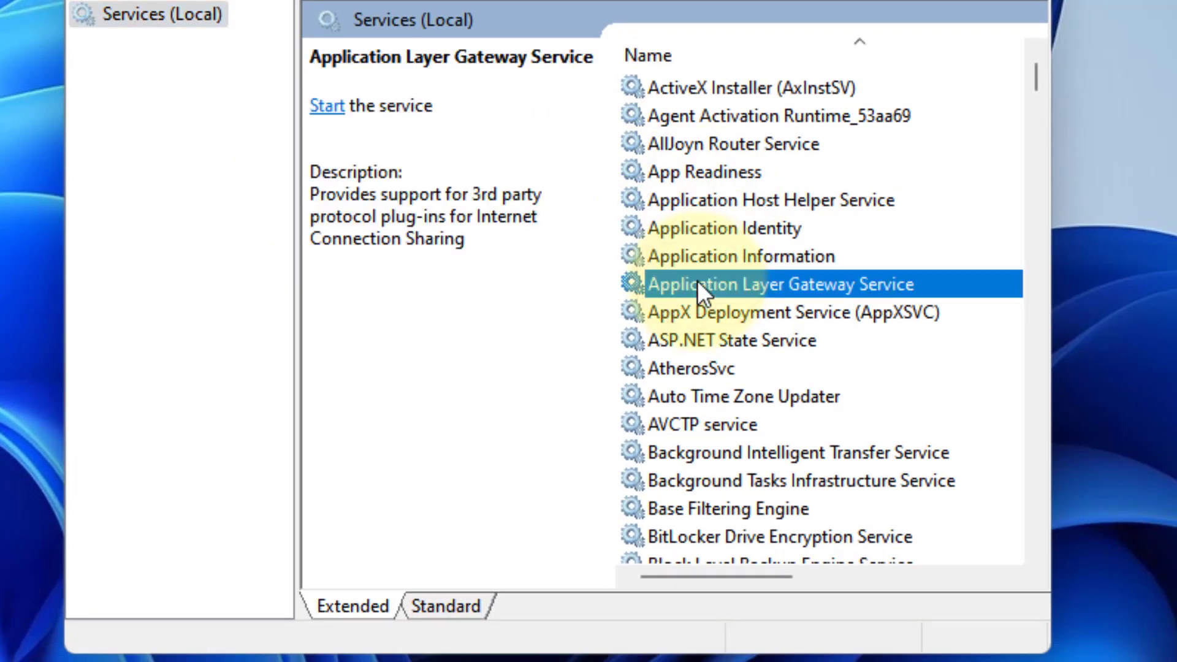
key(w)
scroll(697, 280, down, 10)
click(697, 283)
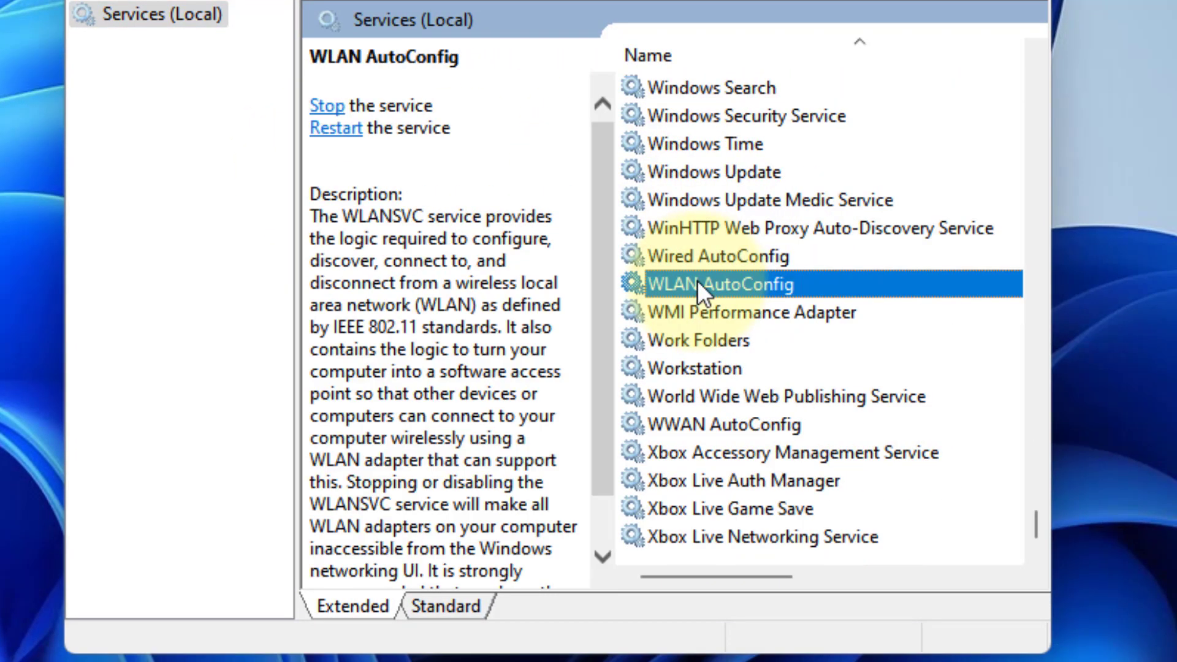
double_click(804, 290)
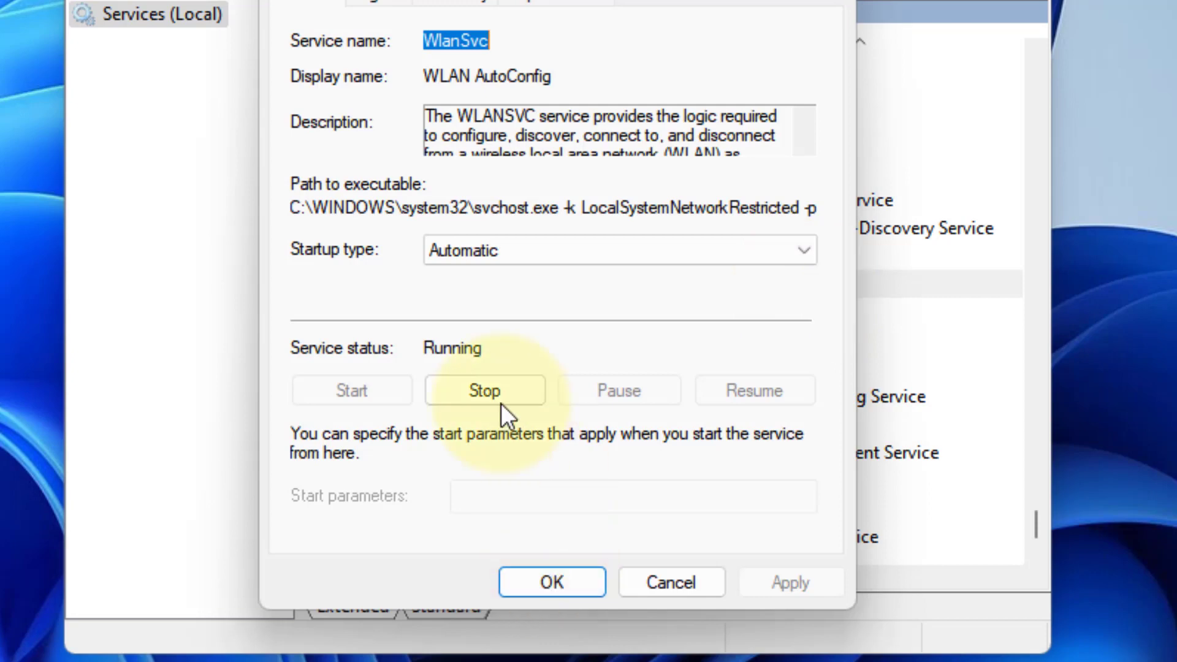
click(448, 258)
click(455, 301)
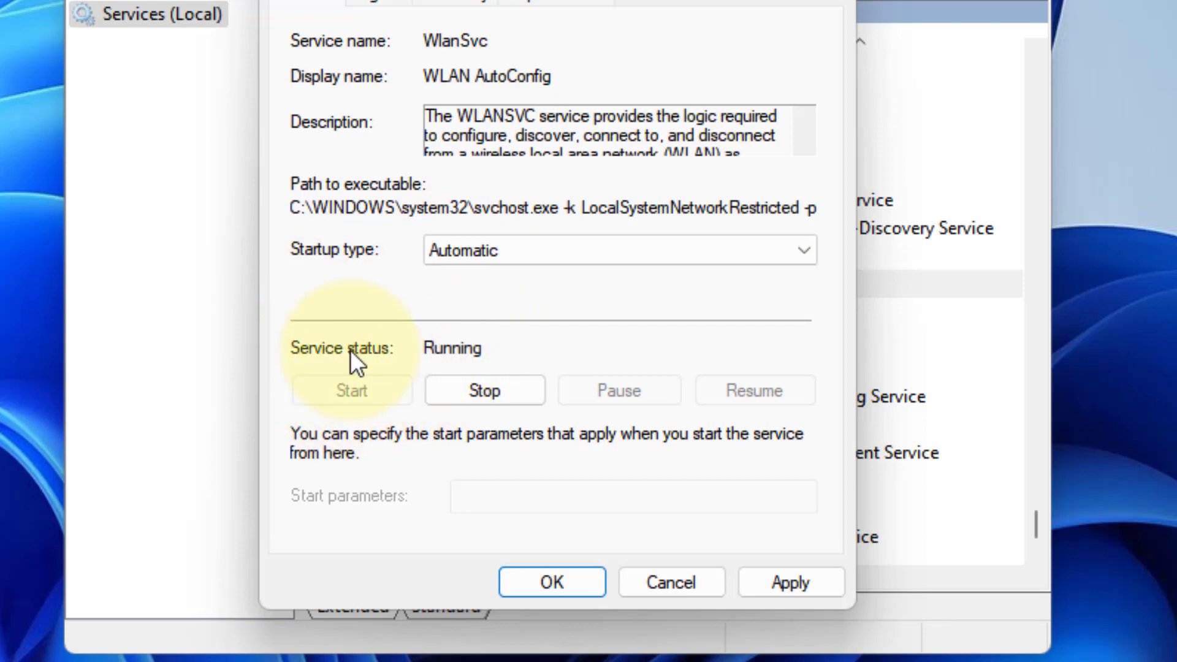
click(805, 585)
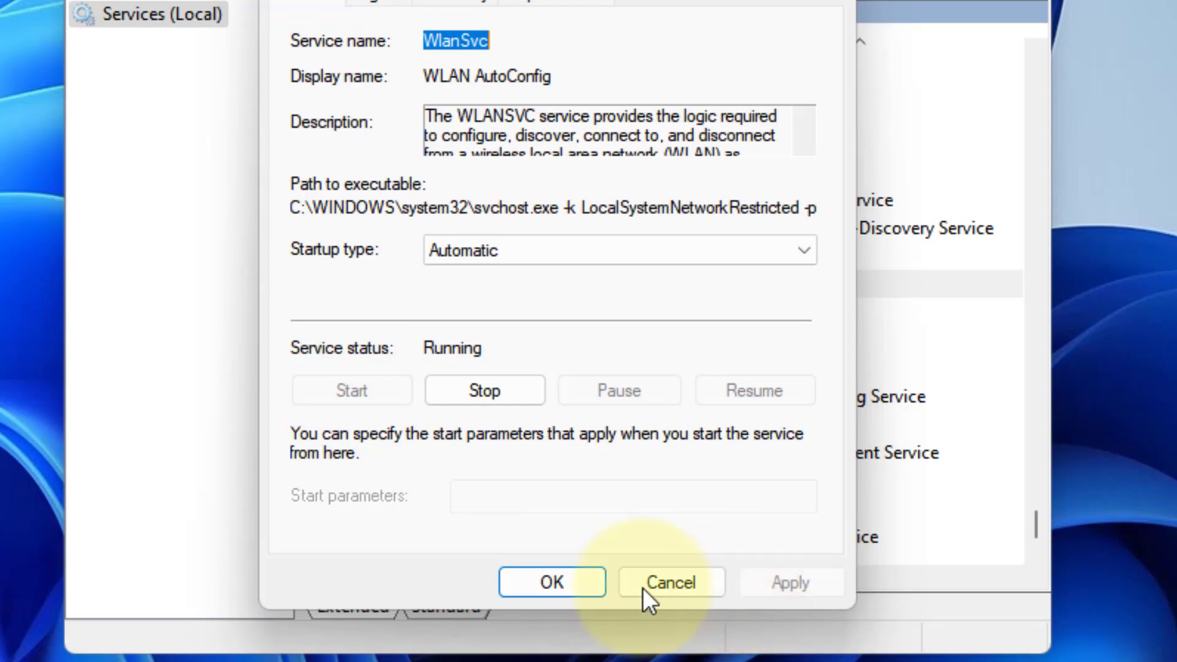
click(565, 587)
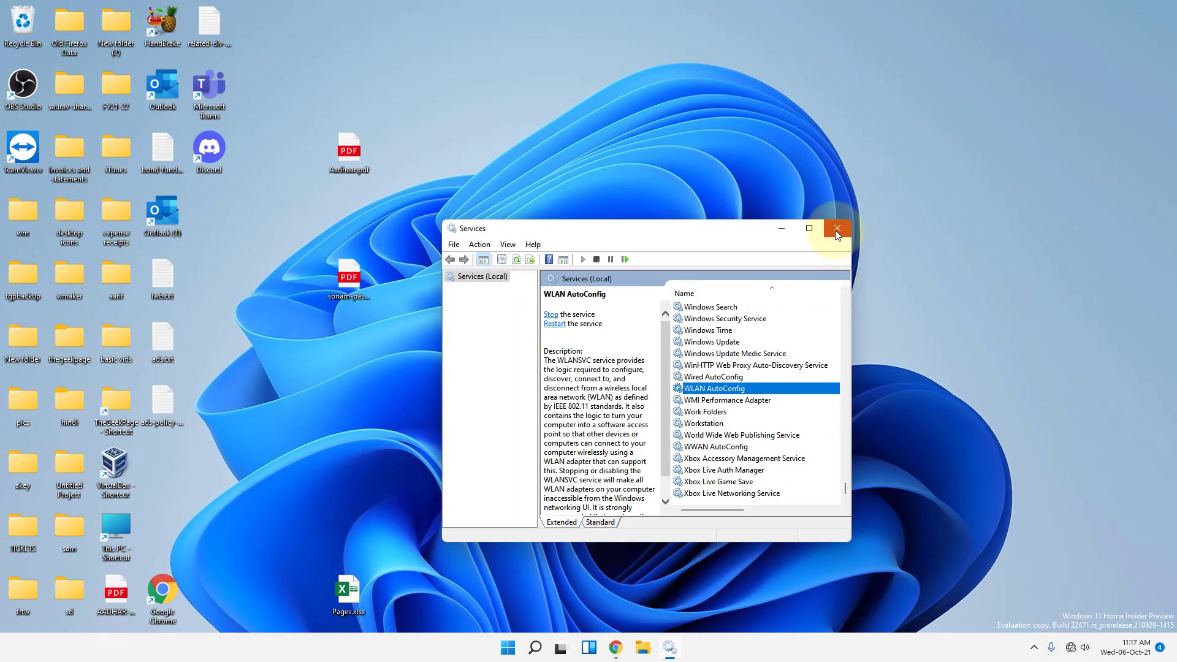
click(836, 231)
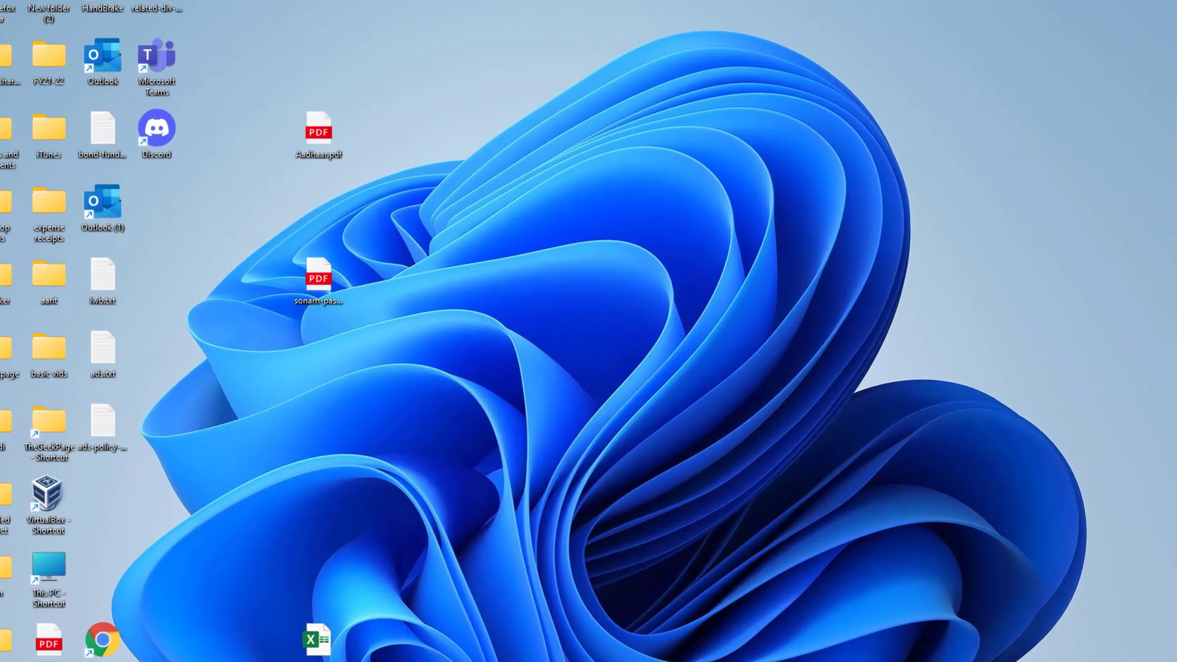
- Search for 'msconfig' and launch System Configuration
click(549, 647)
text(ms)
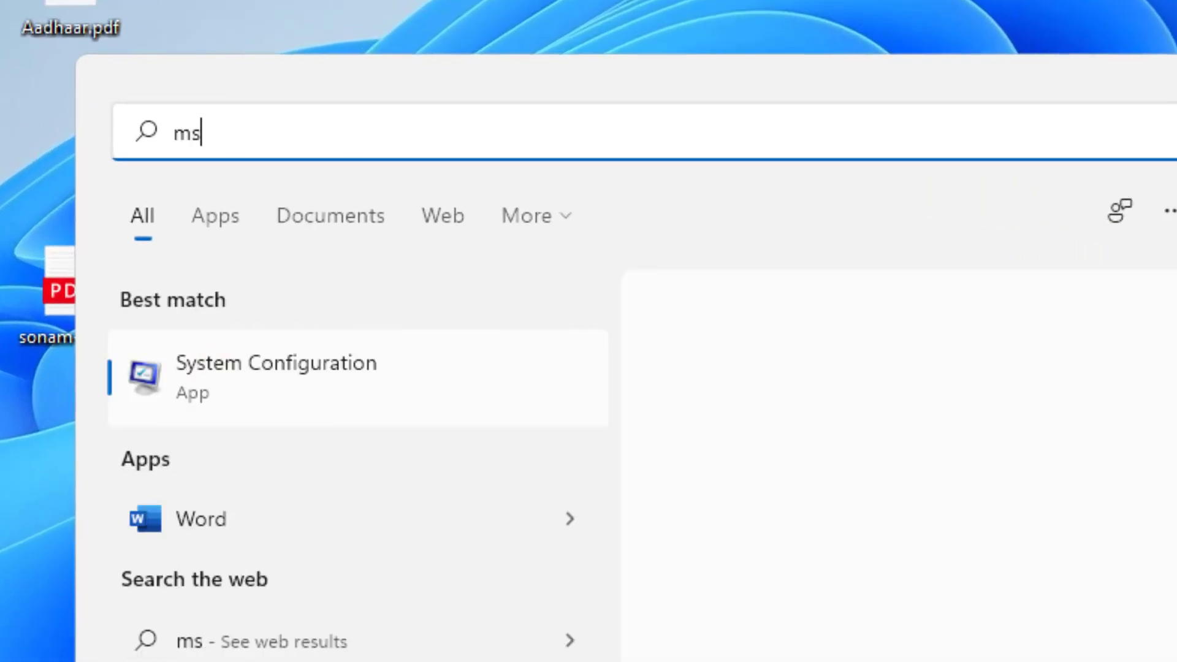
text(config)
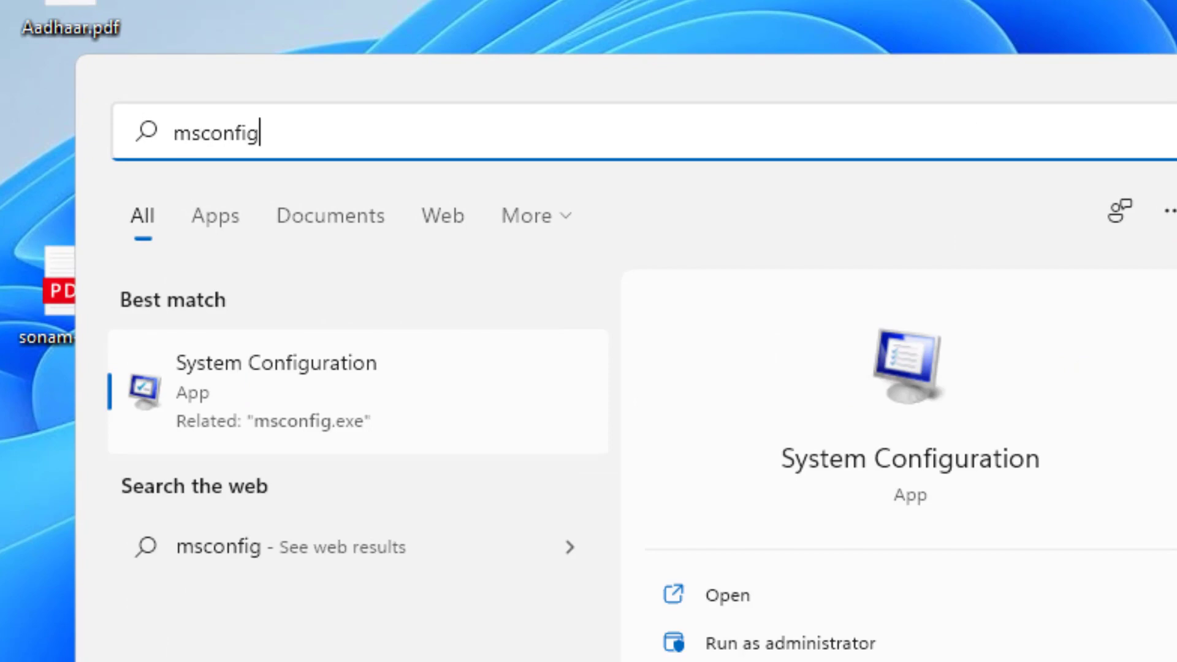
click(328, 412)
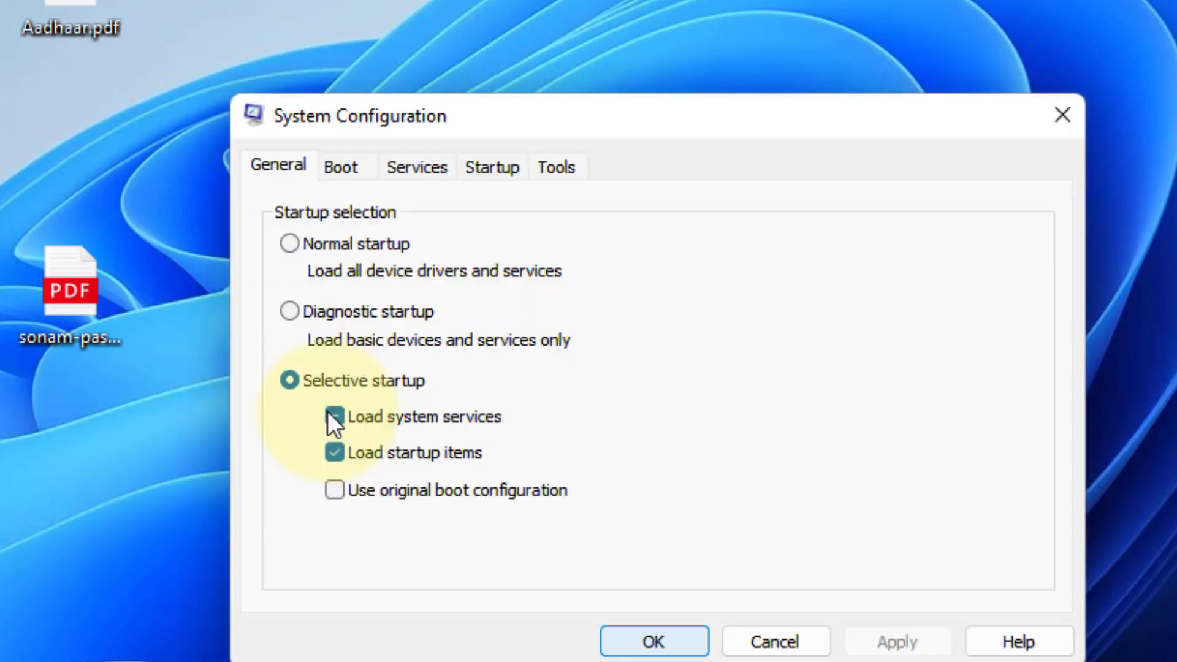
- Hide all Microsoft services, disable every remaining service, and apply the change
click(418, 169)
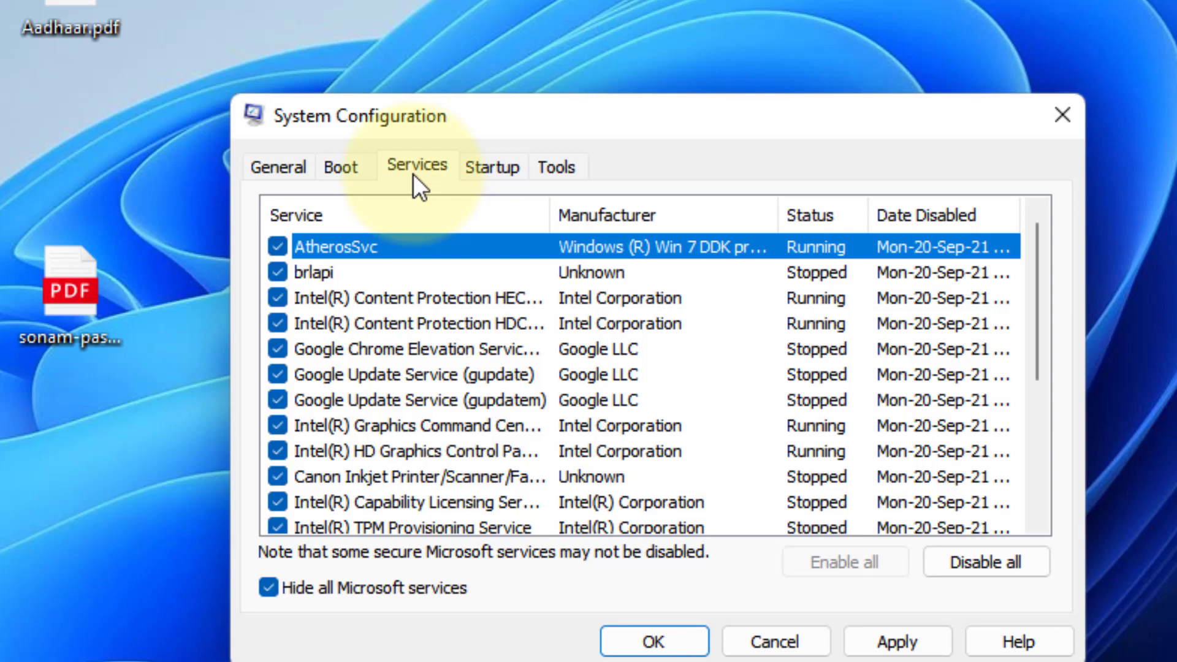
click(276, 587)
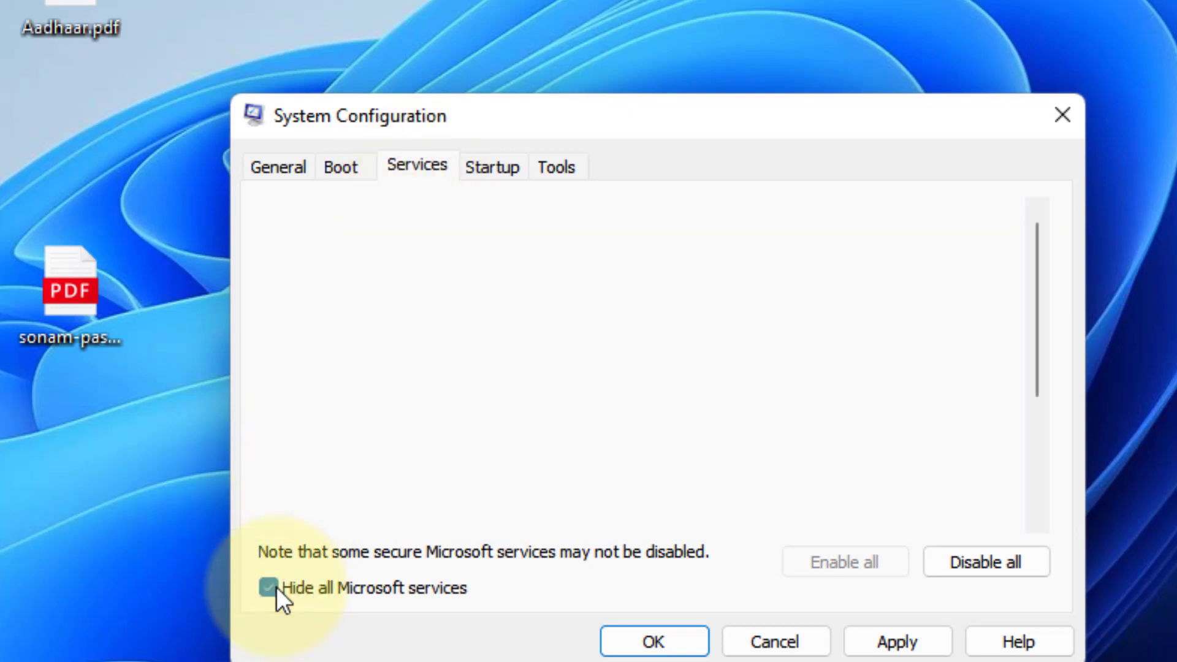
click(273, 587)
click(272, 587)
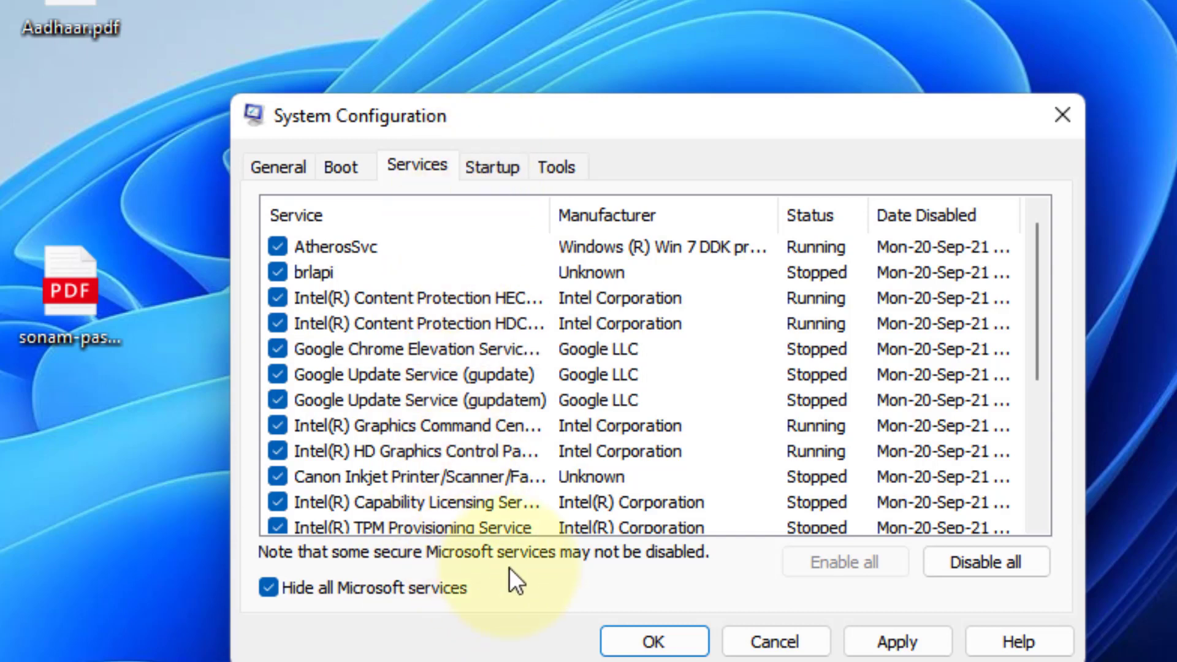
click(956, 565)
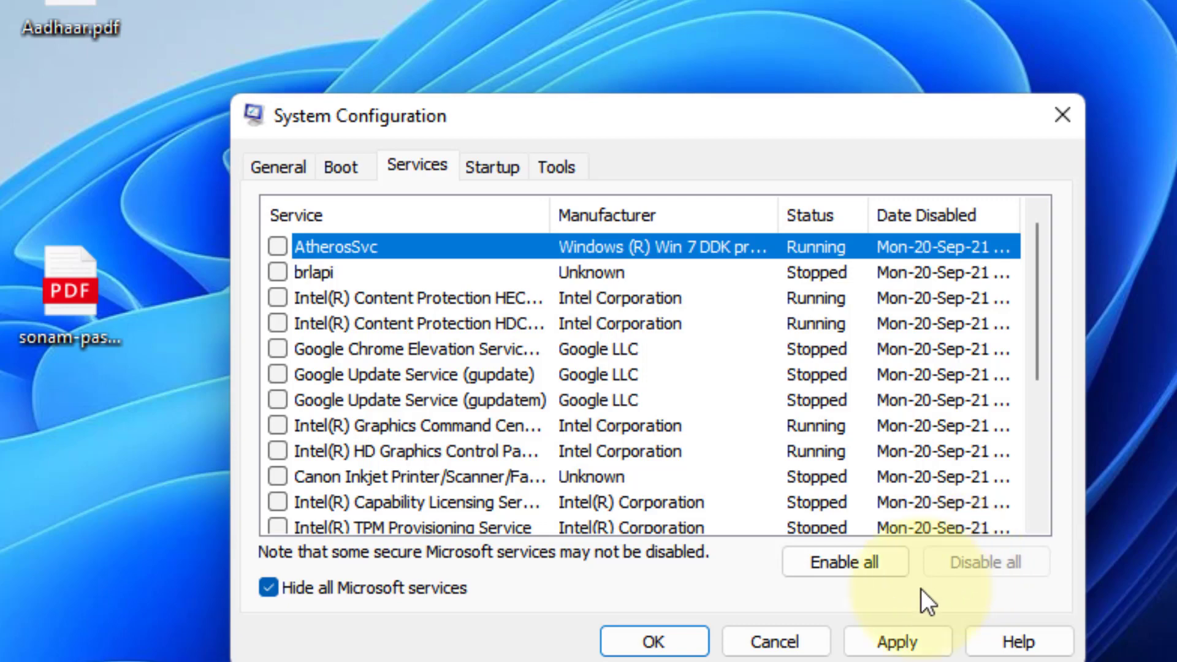
click(921, 644)
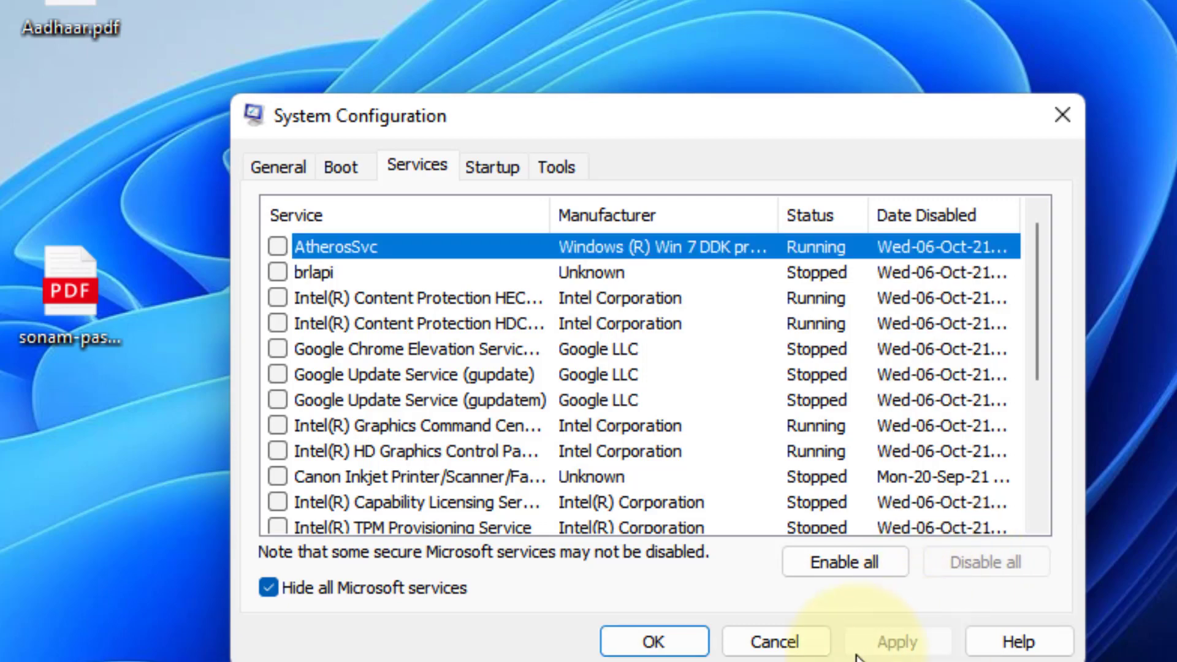
click(694, 648)
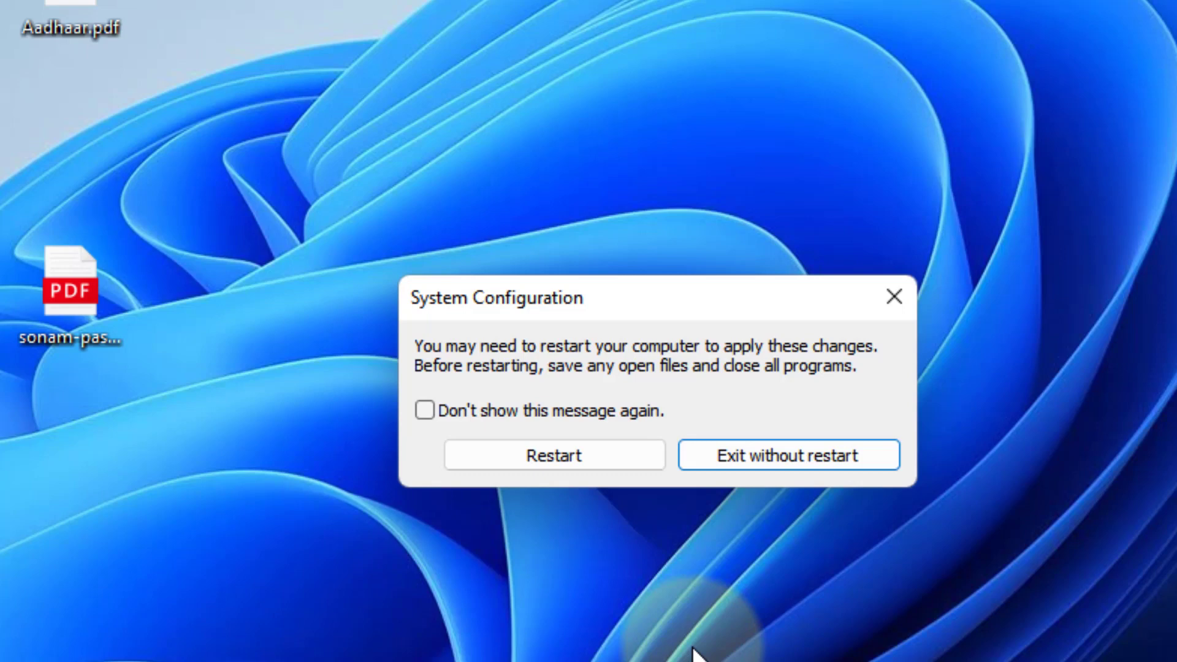
click(597, 452)
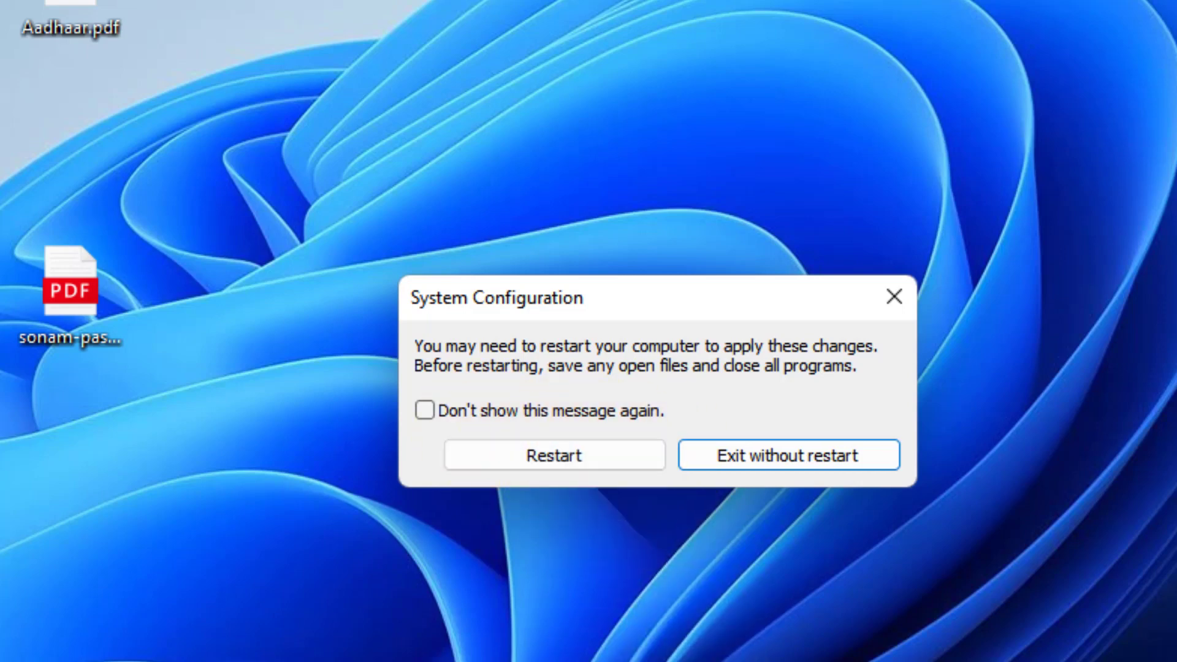